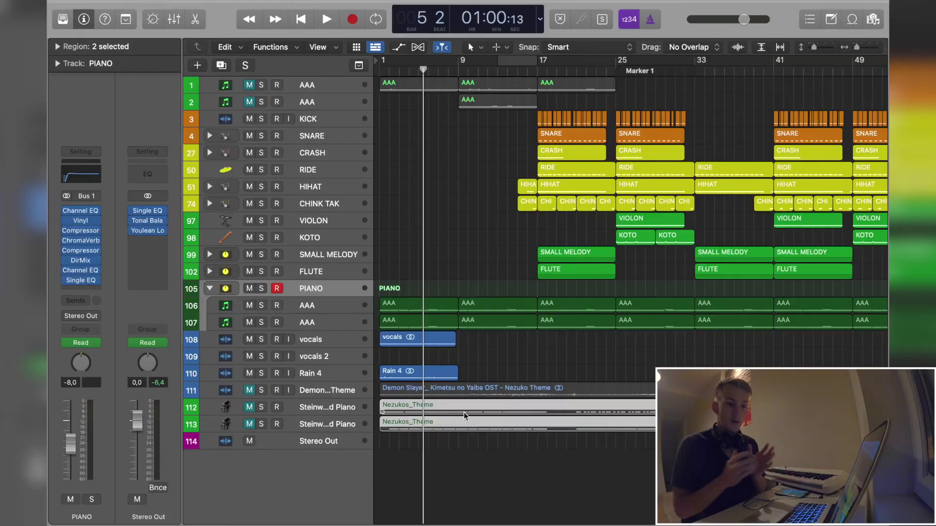
- Open both Nezukos_Theme regions in the Piano Roll, select the notes of the opening bars, and briefly display the on-screen musical keyboard
{"action": "double_click", "coordinate": [463, 411]}
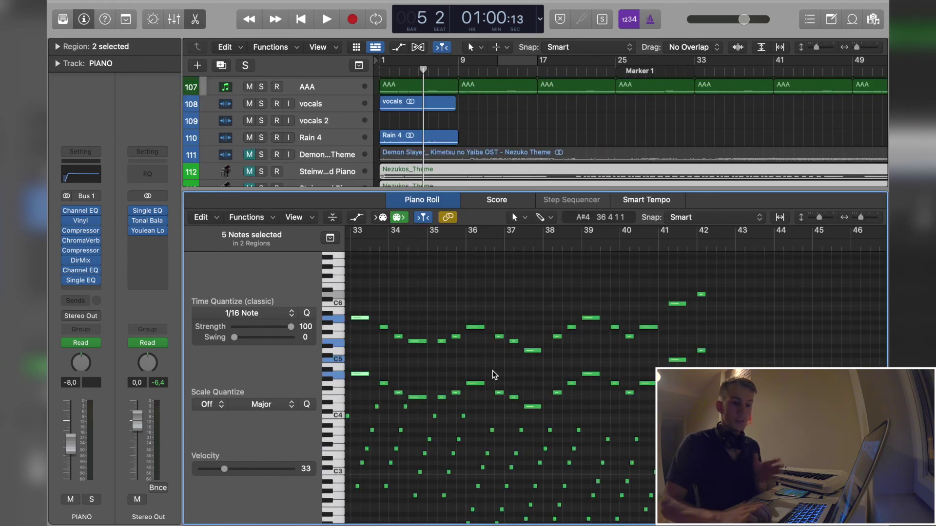
{"action": "scroll", "coordinate": [492, 375], "scroll_direction": "left", "scroll_amount": 15}
{"action": "scroll", "coordinate": [494, 375], "scroll_direction": "up", "scroll_amount": 3}
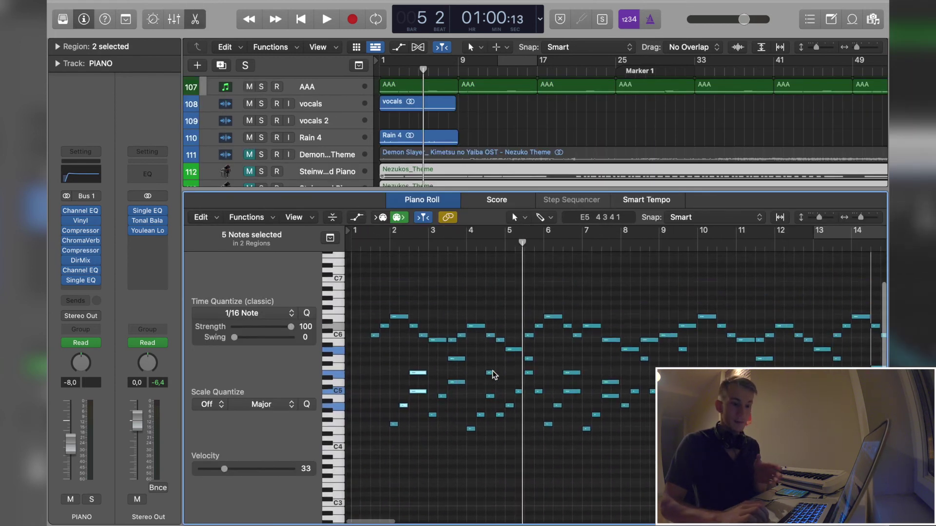
{"action": "left_click_drag", "start_coordinate": [371, 466], "coordinate": [696, 286]}
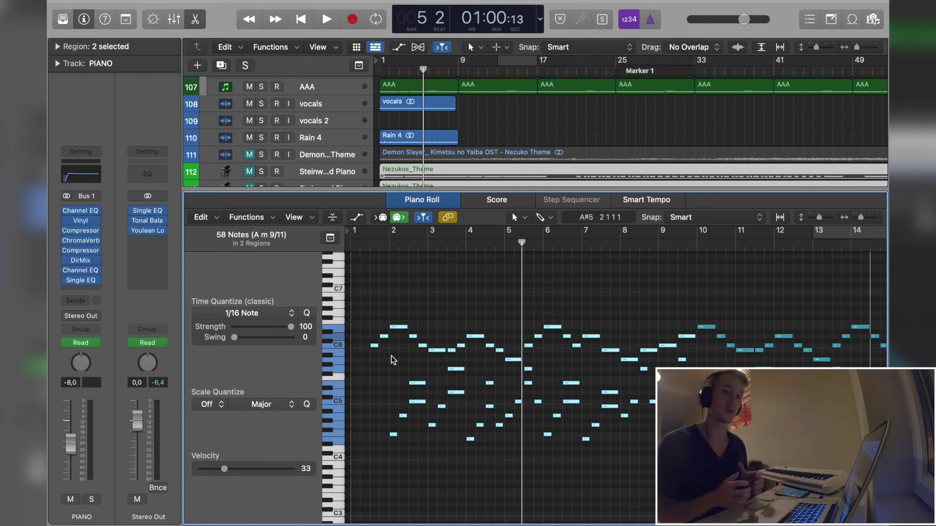
{"action": "key", "text": "super+k"}
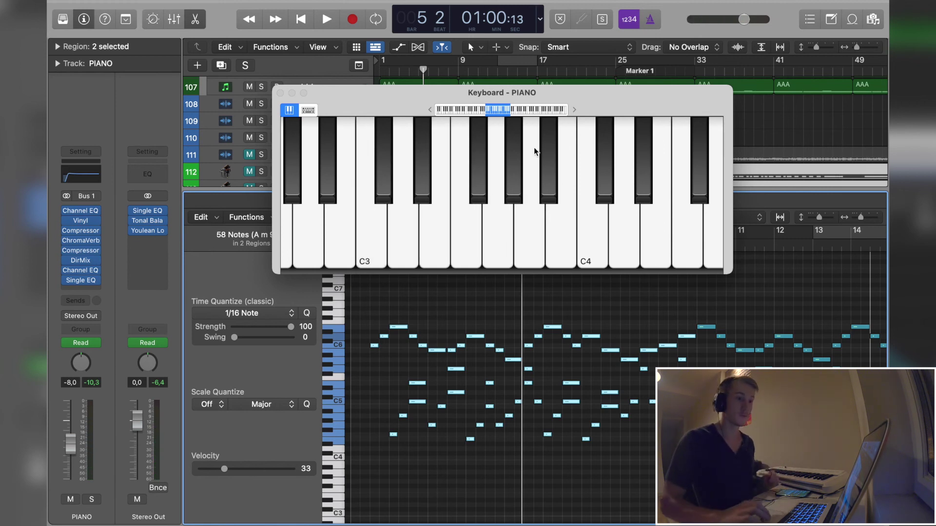
{"action": "left_click", "coordinate": [280, 93]}
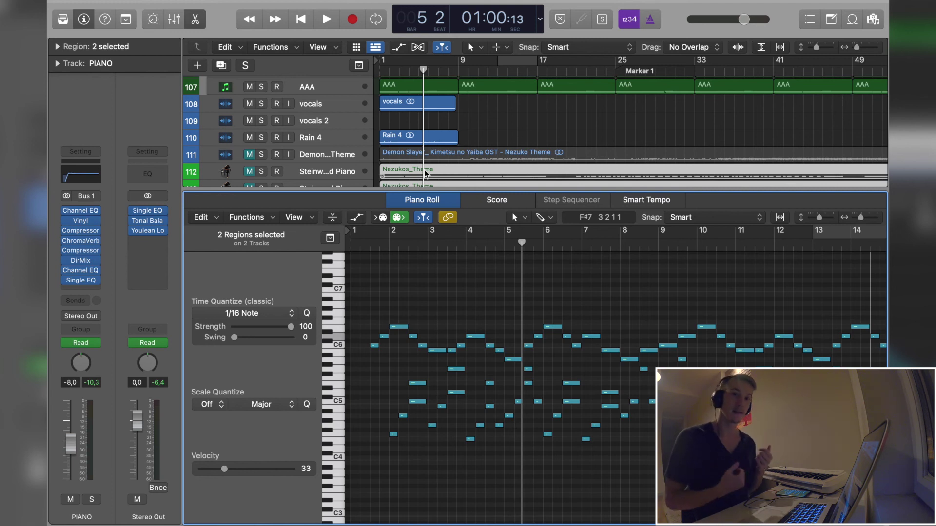
- Solo the PIANO track and play its AAA region as a cycle over bars 9 to 17 with the notes shown in the Piano Roll
{"action": "left_click", "coordinate": [492, 90]}
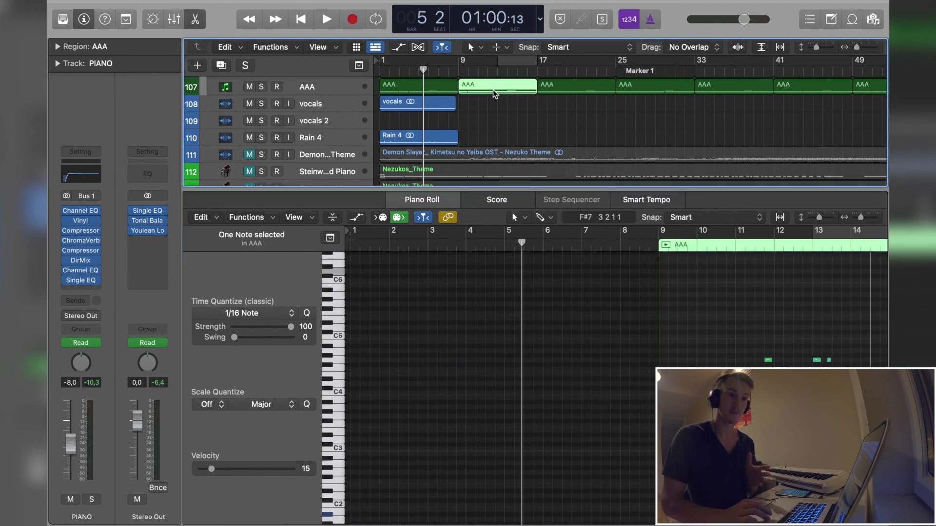
{"action": "key", "text": "p"}
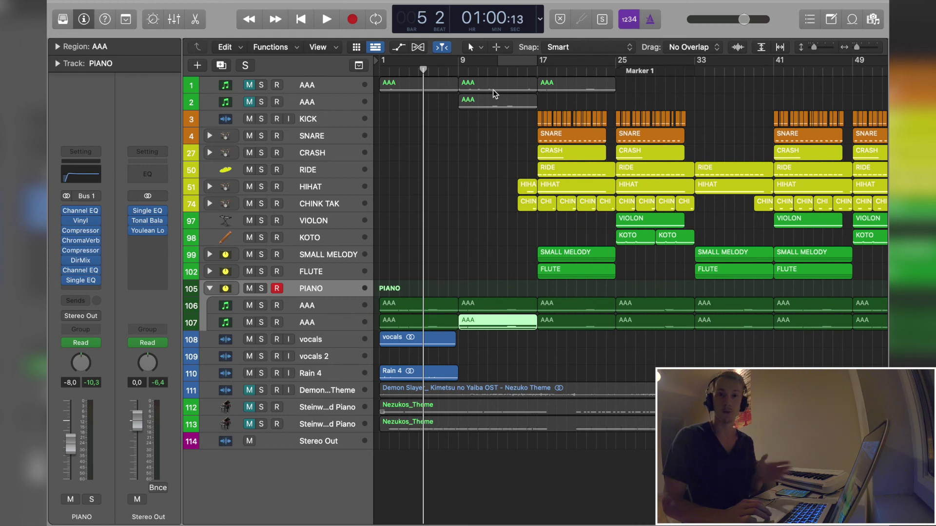
{"action": "key", "text": "super+u"}
{"action": "key", "text": "ctrl+s"}
{"action": "key", "text": "p"}
{"action": "key", "text": "space"}
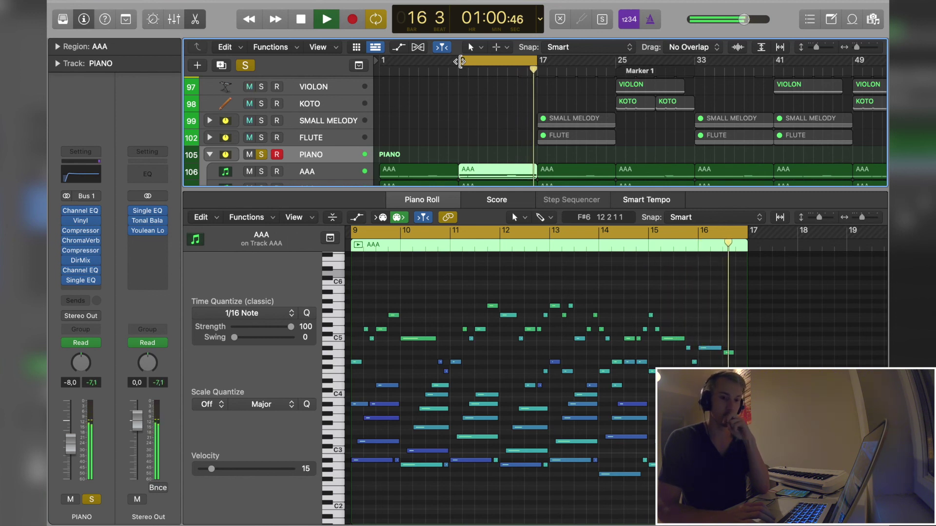
{"action": "key", "text": "space"}
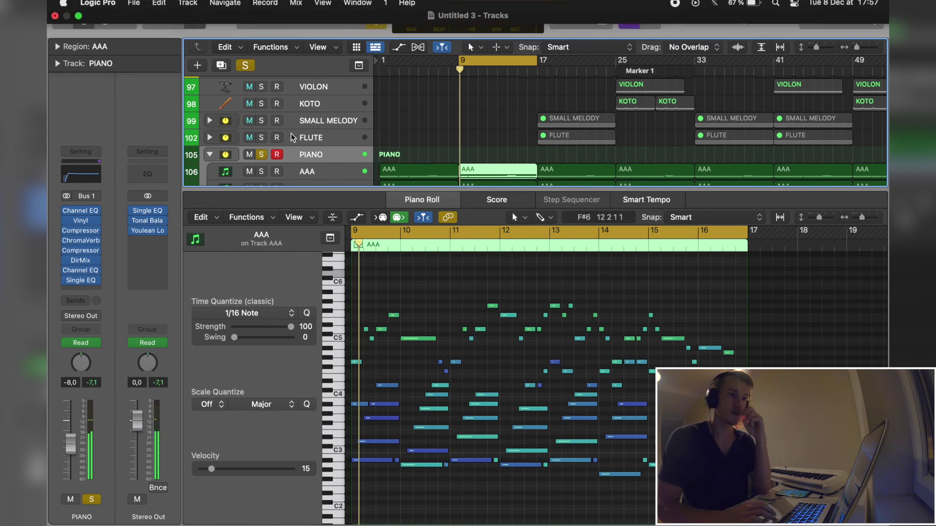
- Close the Piano Roll, shift the cycle range to bars 17 to 25, and play the full arrangement there
{"action": "key", "text": "e"}
{"action": "left_click_drag", "start_coordinate": [495, 61], "coordinate": [573, 62]}
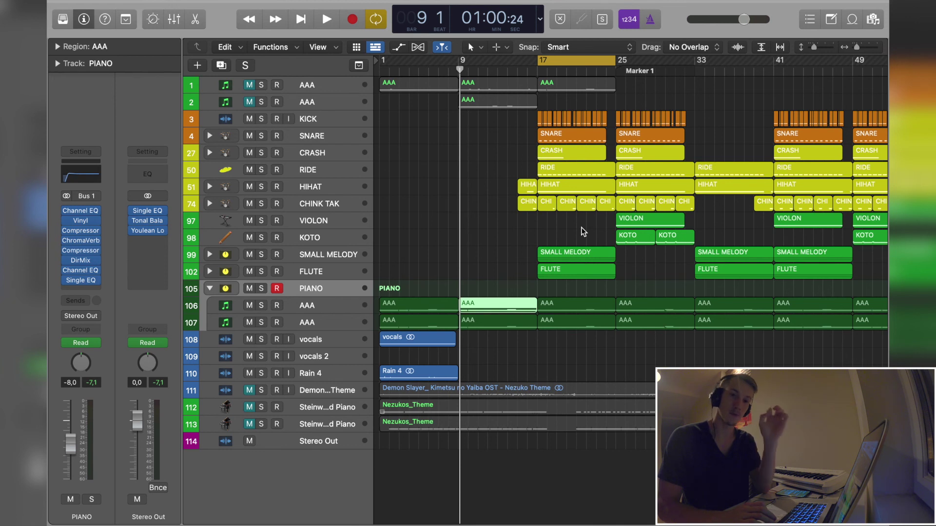
{"action": "key", "text": "space"}
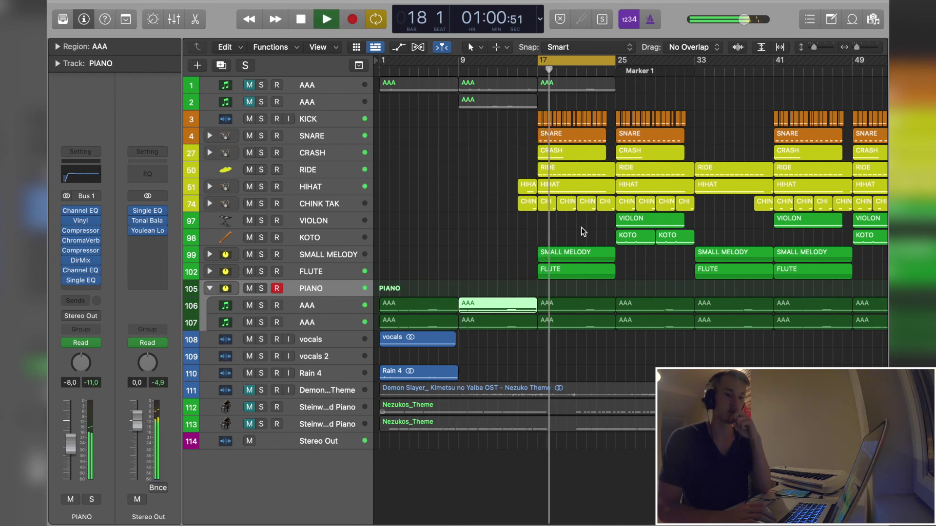
{"action": "key", "text": "space"}
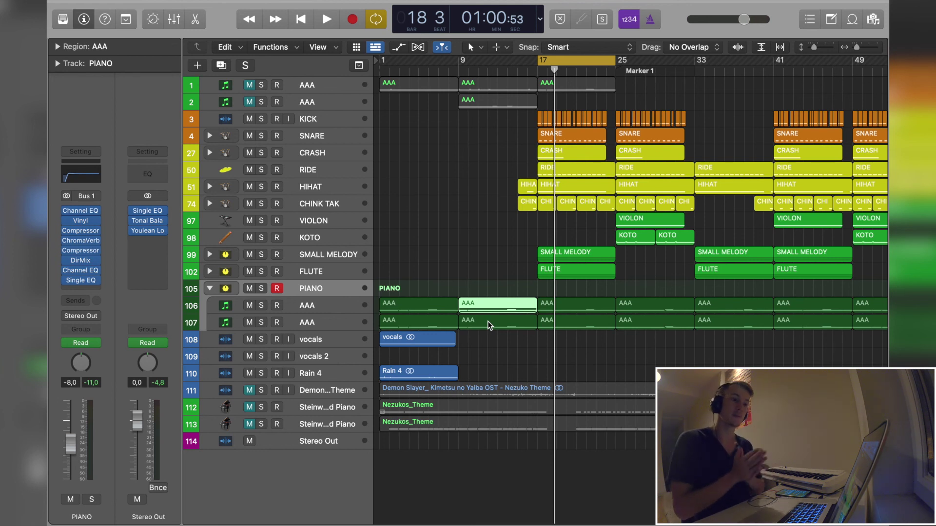
- Select the KOTO track and open both Nezukos_Theme regions in the Piano Roll to view their opening bars
{"action": "left_click", "coordinate": [314, 238]}
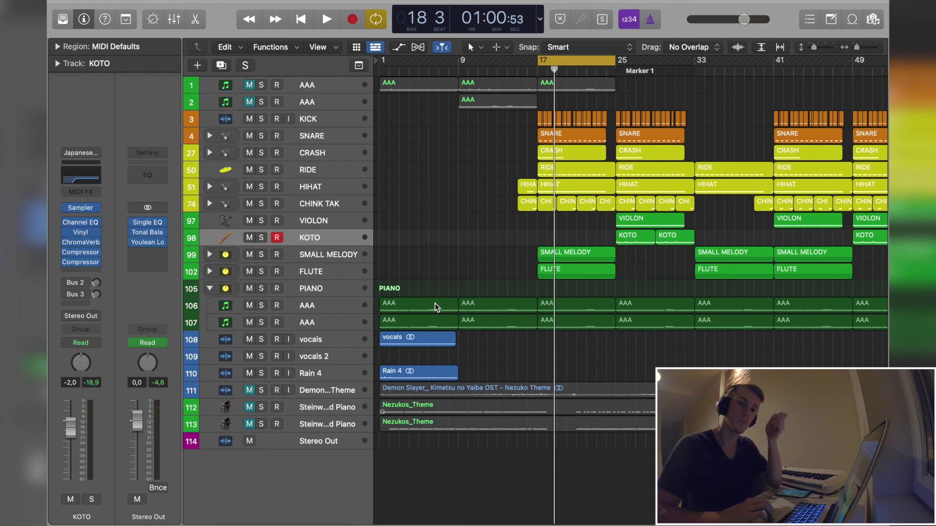
{"action": "left_click_drag", "start_coordinate": [427, 444], "coordinate": [439, 413]}
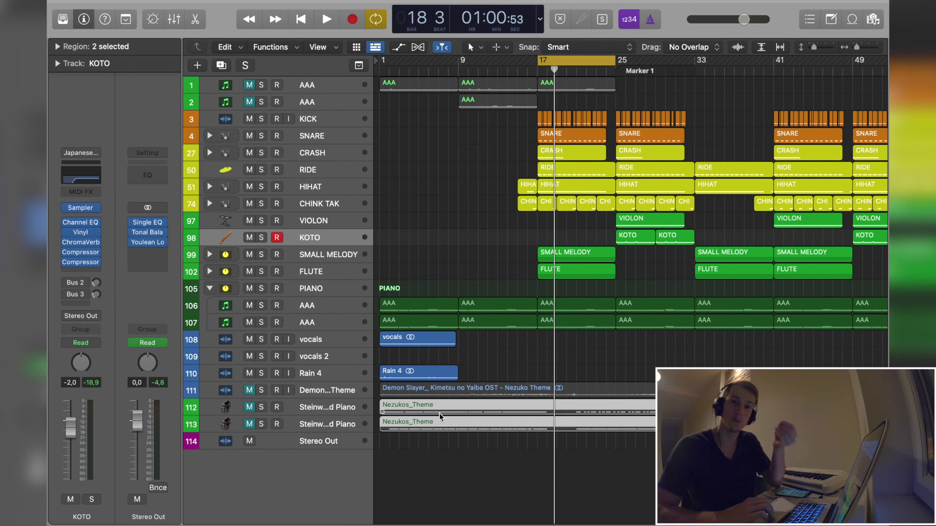
{"action": "double_click", "coordinate": [440, 413]}
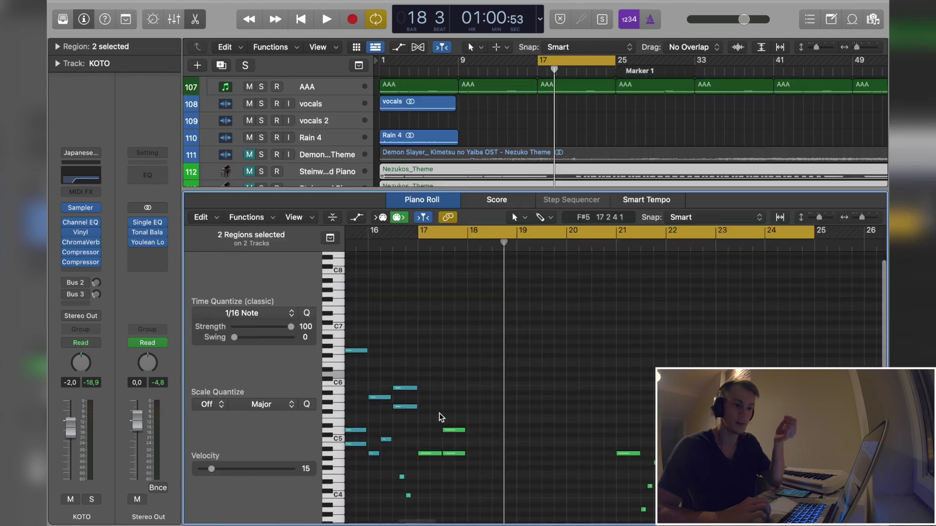
{"action": "scroll", "coordinate": [439, 417], "scroll_direction": "right", "scroll_amount": 5}
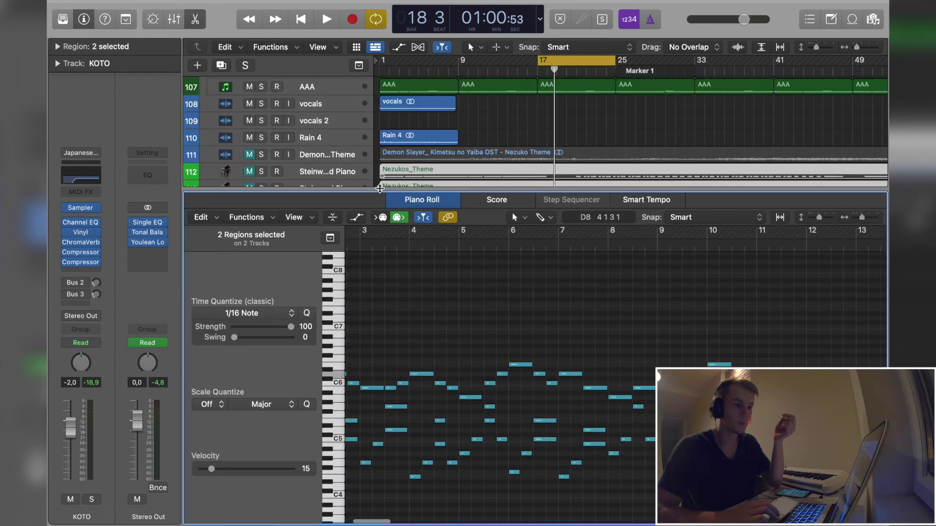
- Solo the Demon Slayer Nezuko Theme audio track, turn off the cycle, and play it from bar 1 alongside the MIDI notes
{"action": "left_click", "coordinate": [262, 154]}
{"action": "key", "text": "Return"}
{"action": "key", "text": "c"}
{"action": "key", "text": "space"}
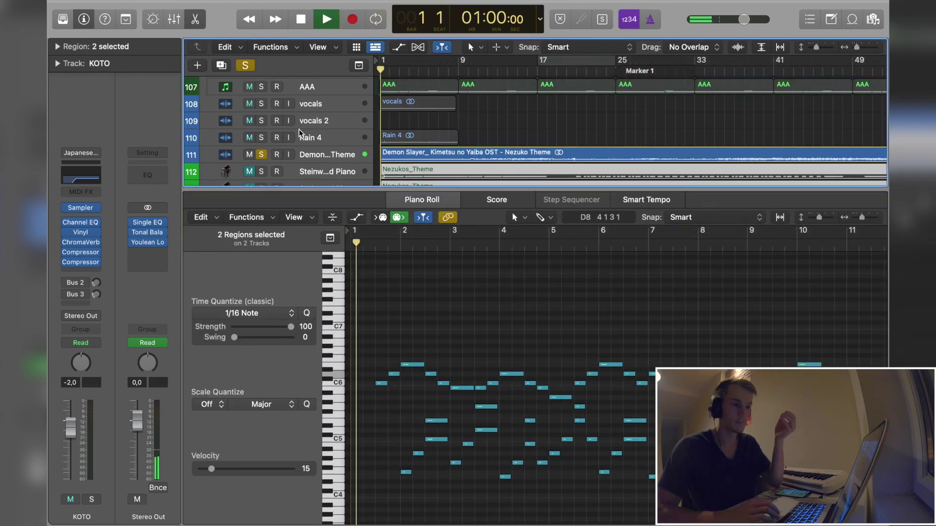
{"action": "key", "text": "super+Left"}
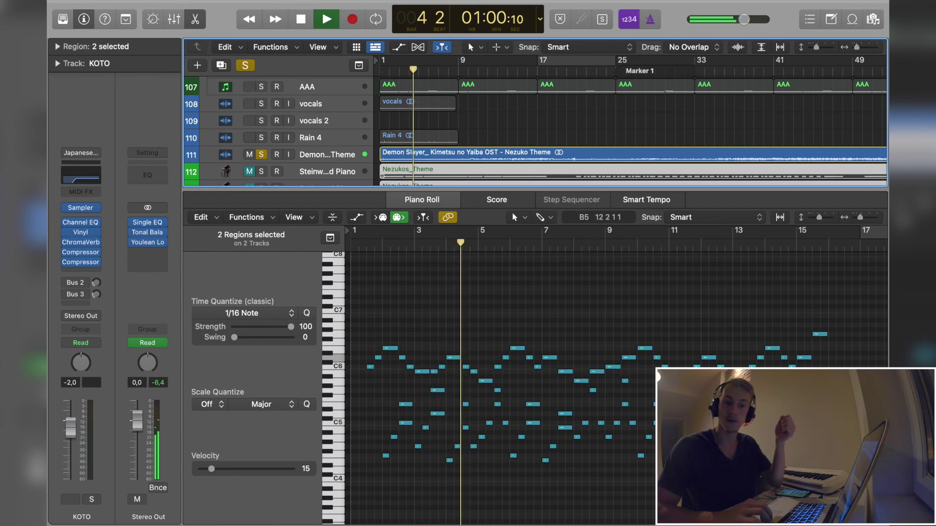
{"action": "key", "text": "space"}
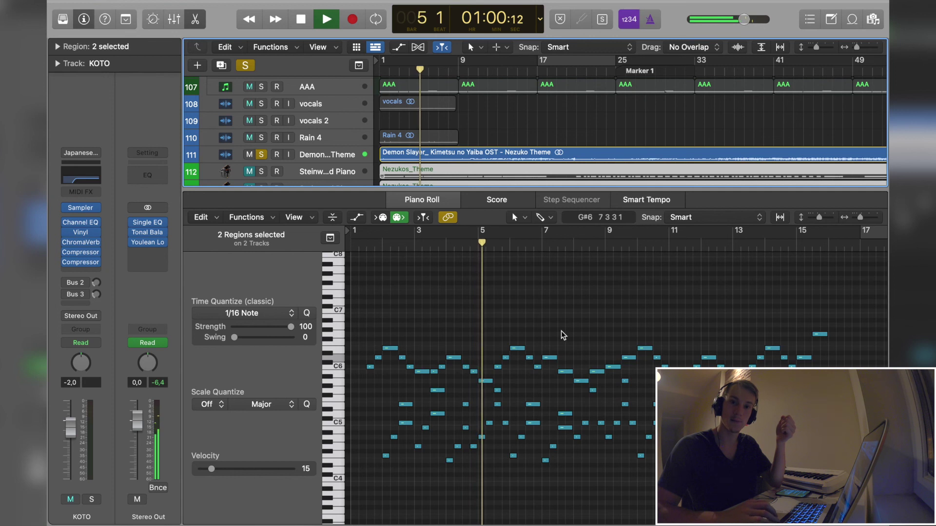
- Switch to the browser, play an excerpt of the Sakura "Cherry Blossoms" koto video on YouTube, and return to the Logic Pro project
{"action": "key", "text": "e"}
{"action": "key", "text": "ctrl+Right"}
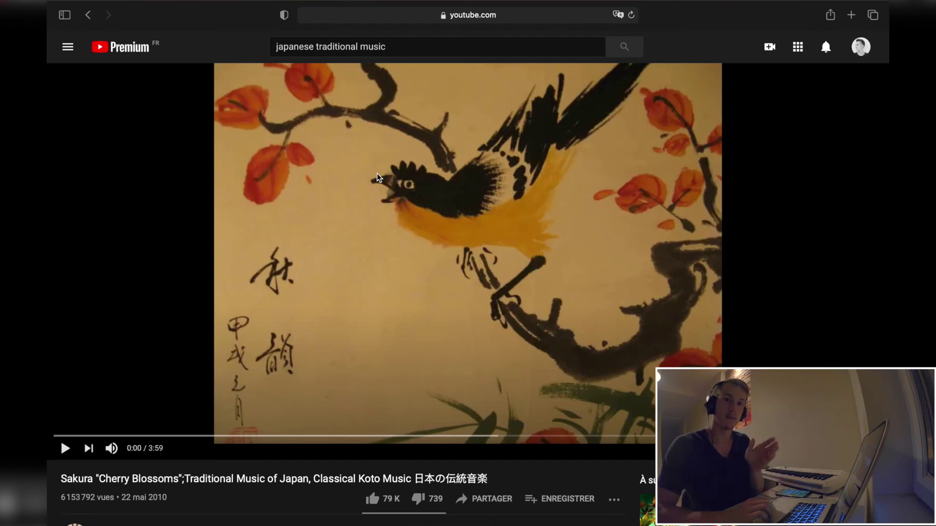
{"action": "left_click", "coordinate": [376, 173]}
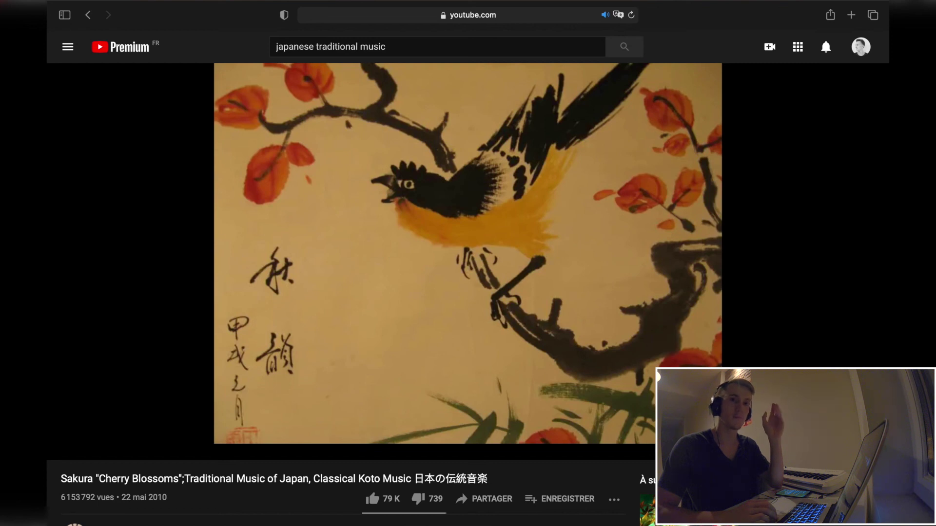
{"action": "key", "text": "space"}
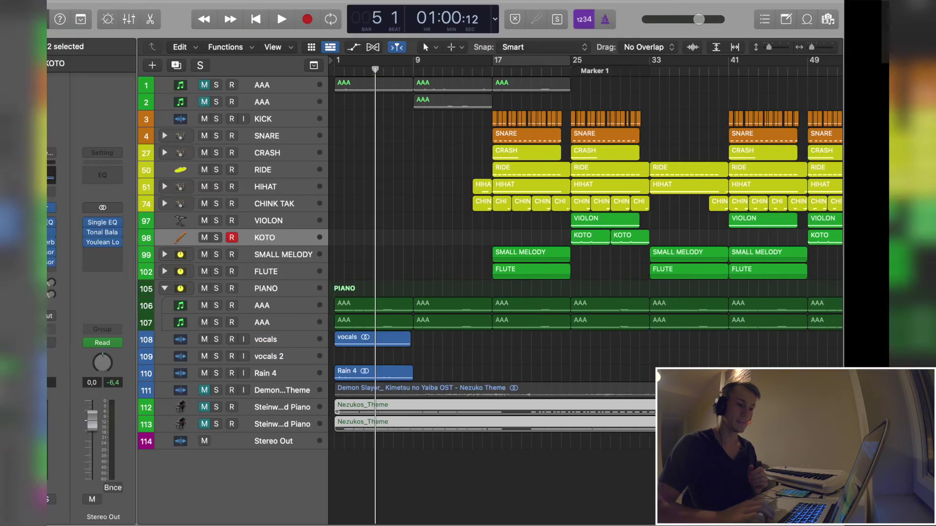
- Open the PIANO track's AAA region at bar 73 in the Piano Roll and select its upper melody notes
{"action": "key", "text": "p"}
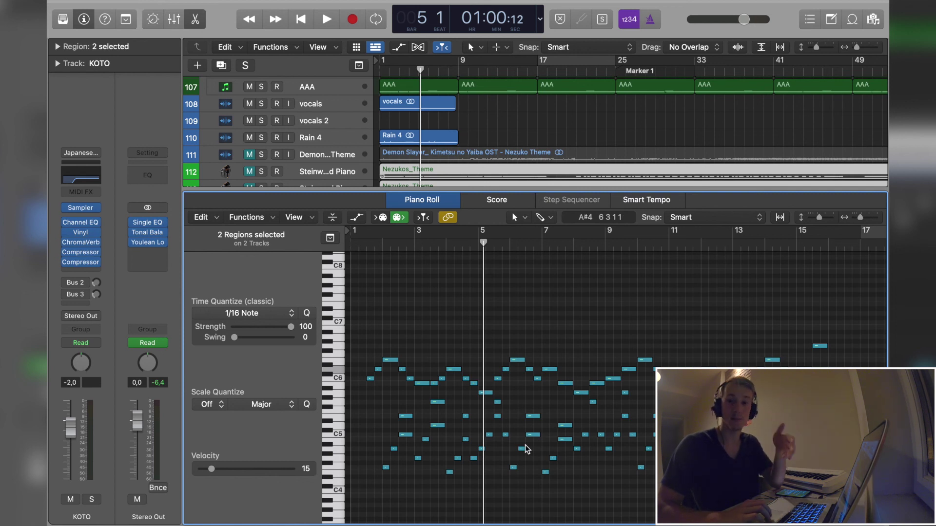
{"action": "key", "text": "e"}
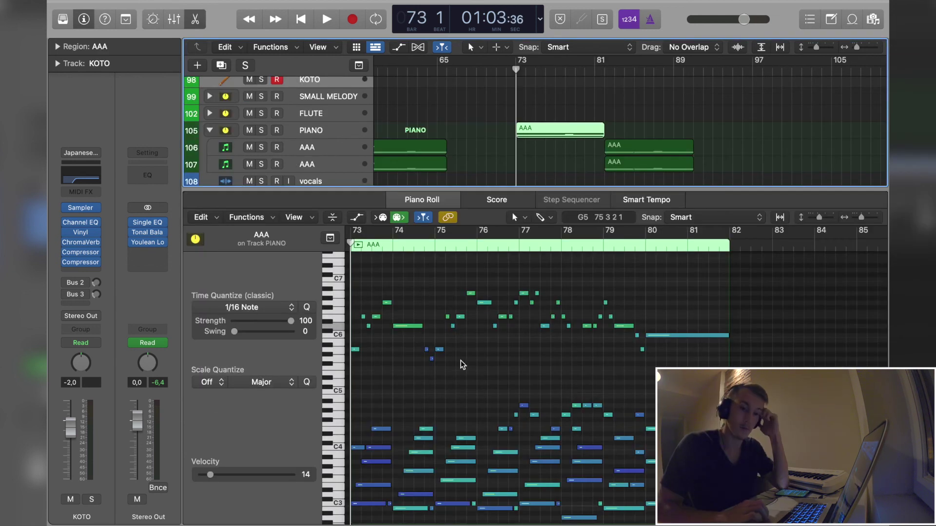
{"action": "left_click", "coordinate": [452, 373]}
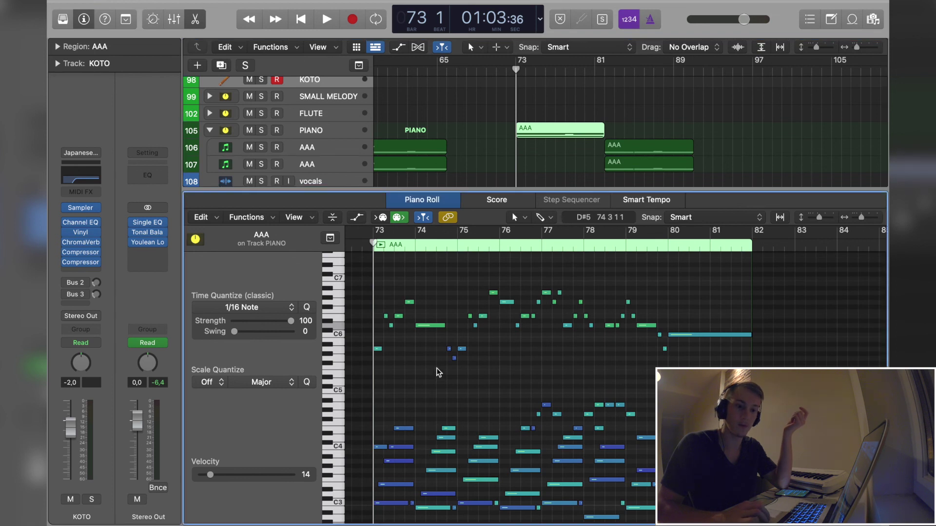
{"action": "scroll", "coordinate": [576, 393], "scroll_direction": "down", "scroll_amount": 1}
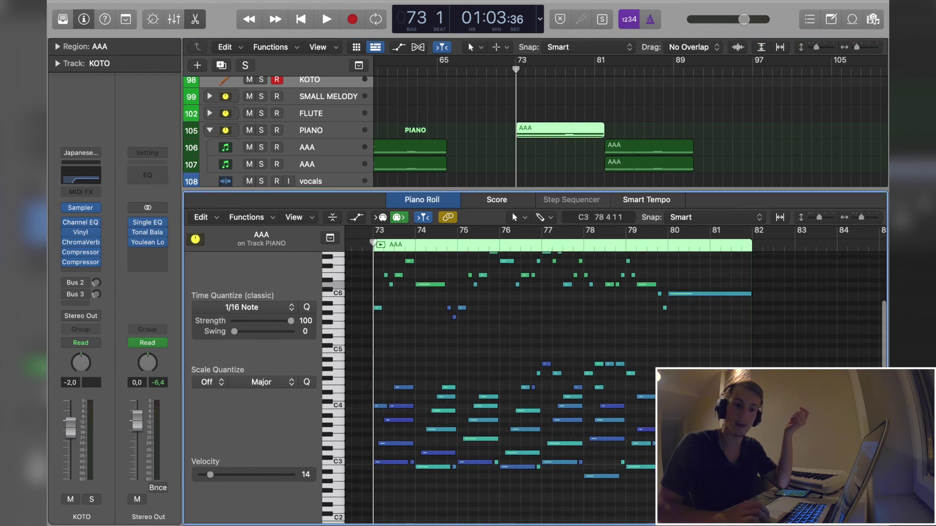
{"action": "left_click_drag", "start_coordinate": [361, 357], "coordinate": [651, 272]}
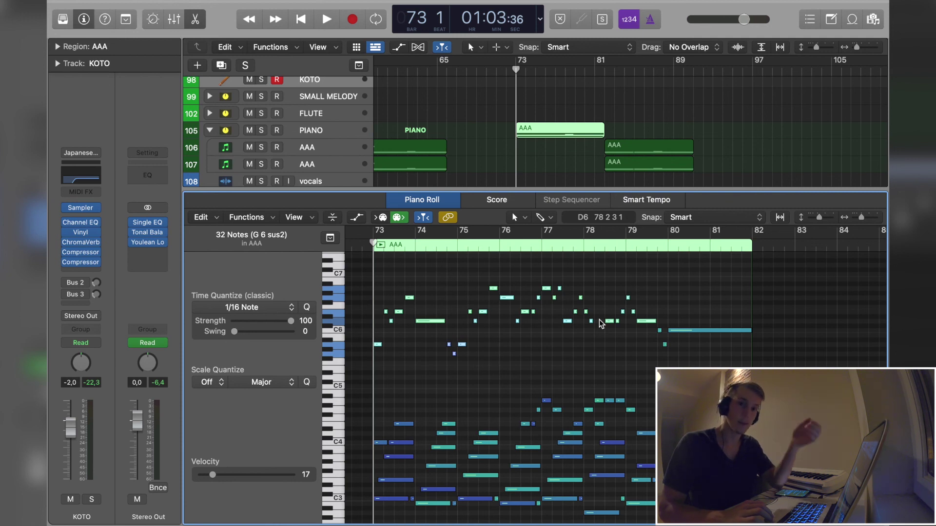
- Select the lower accompaniment notes of the bar 73 AAA region, and check two individual pitches by selecting all their notes
{"action": "scroll", "coordinate": [599, 319], "scroll_direction": "down", "scroll_amount": 3}
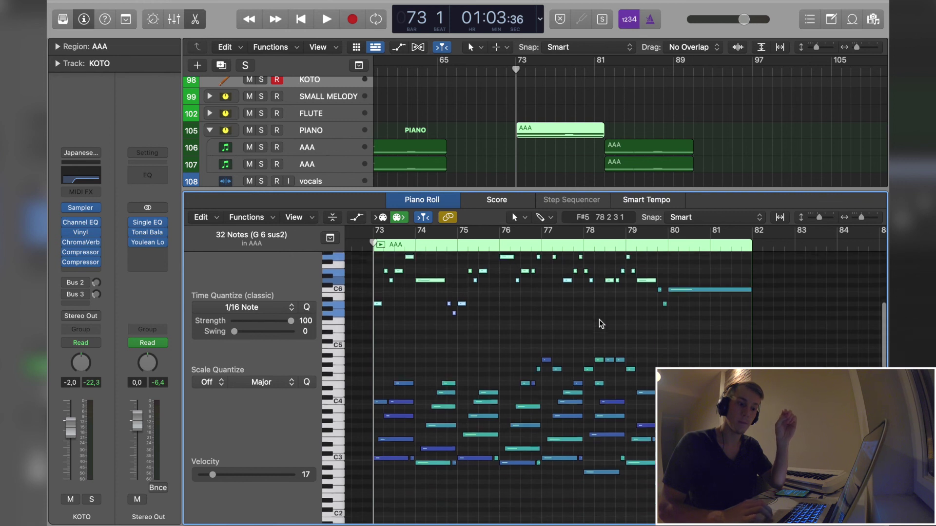
{"action": "left_click", "coordinate": [361, 480]}
{"action": "left_click_drag", "start_coordinate": [361, 481], "coordinate": [713, 336]}
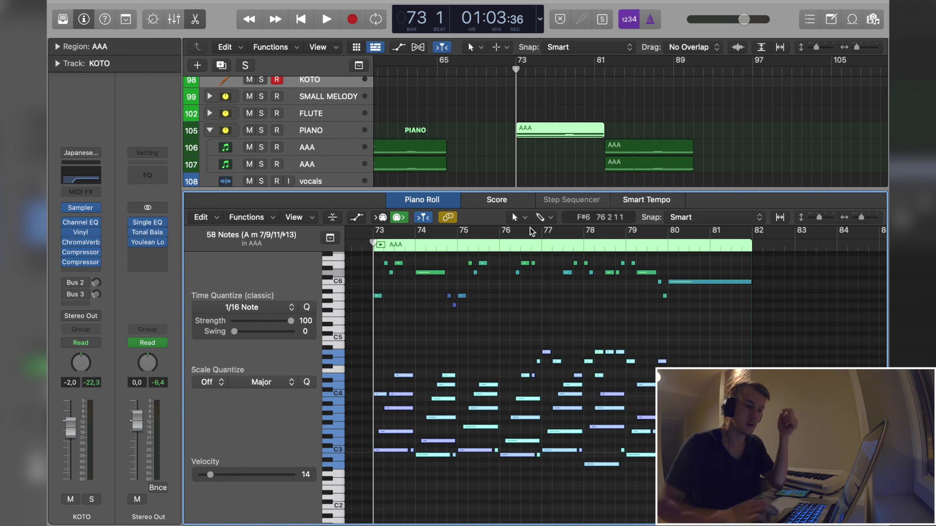
{"action": "left_click", "coordinate": [341, 435]}
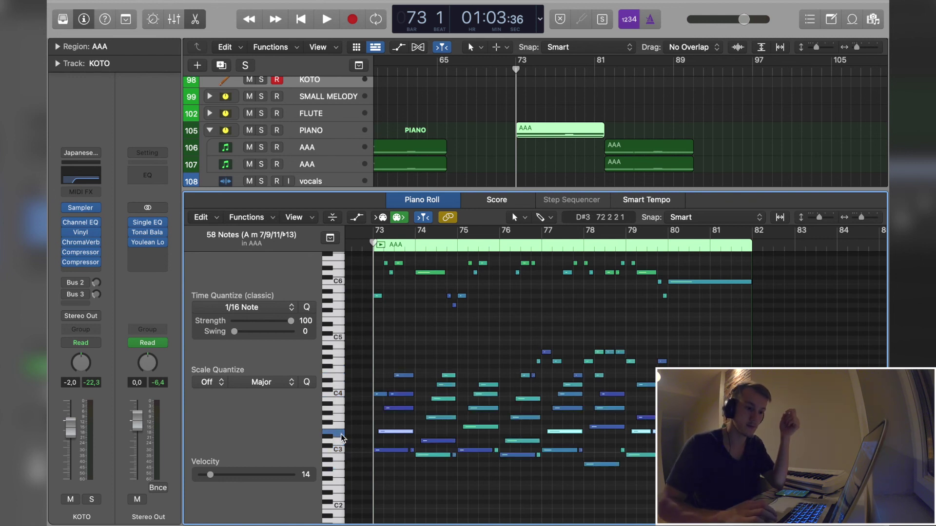
{"action": "left_click", "coordinate": [339, 402]}
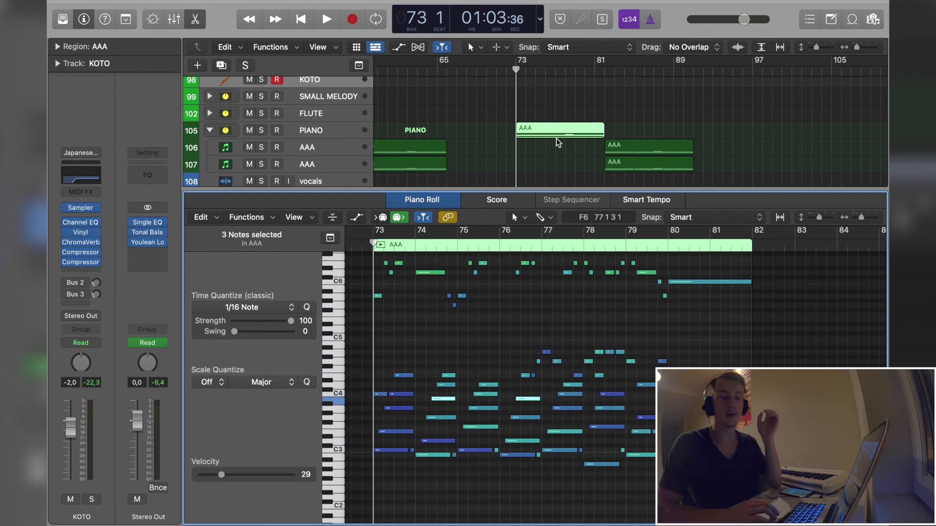
- Close the Piano Roll and place the playhead at bar 97, past the existing piano regions
{"action": "key", "text": "e"}
{"action": "left_click", "coordinate": [554, 271]}
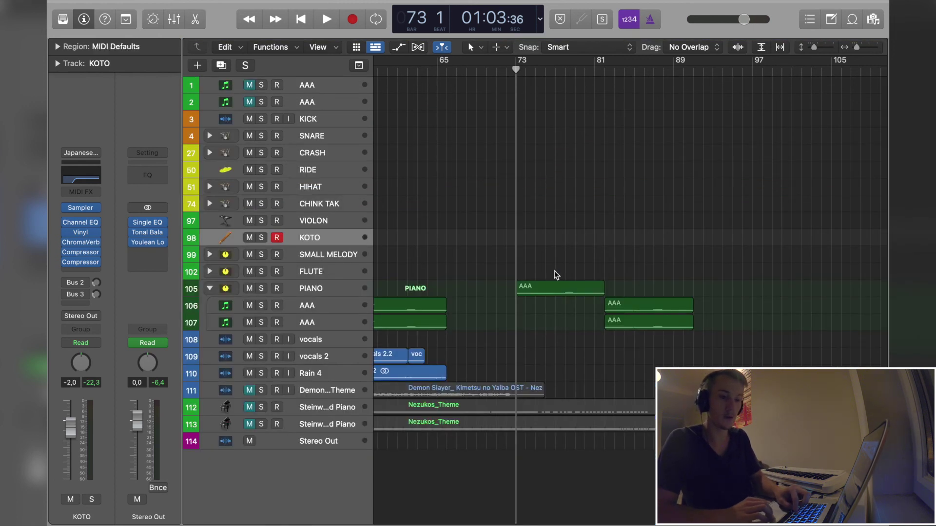
{"action": "key", "text": "Right"}
{"action": "scroll", "coordinate": [556, 253], "scroll_direction": "right", "scroll_amount": 5}
{"action": "left_click", "coordinate": [570, 73]}
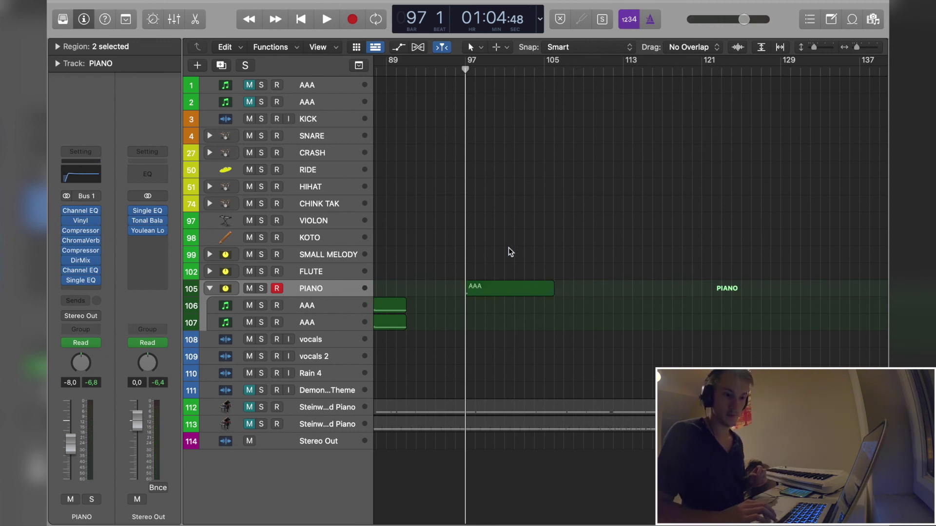
- Delete the AAA region at bar 97 on the PIANO track and set the cycle range to bars 97 to 101
{"action": "key", "text": "Delete"}
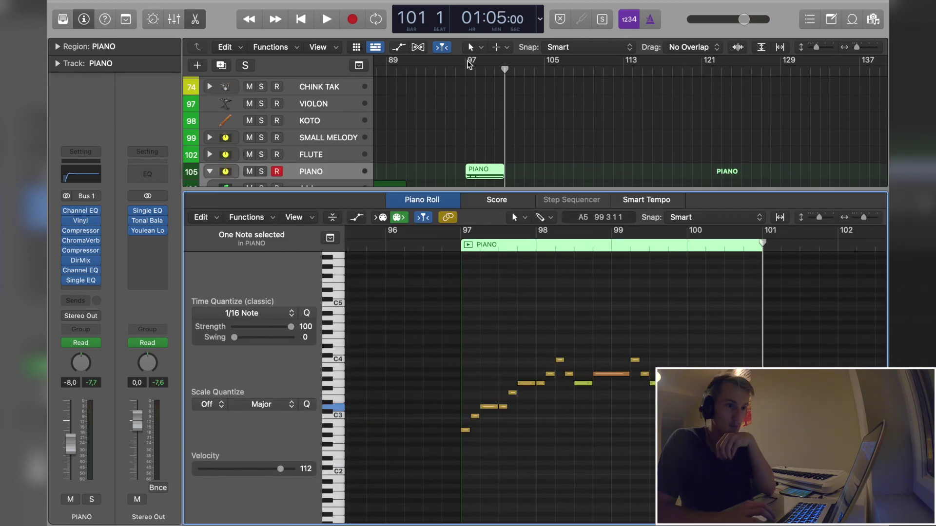
{"action": "left_click_drag", "start_coordinate": [468, 61], "coordinate": [504, 60]}
{"action": "scroll", "coordinate": [519, 289], "scroll_direction": "right", "scroll_amount": 2}
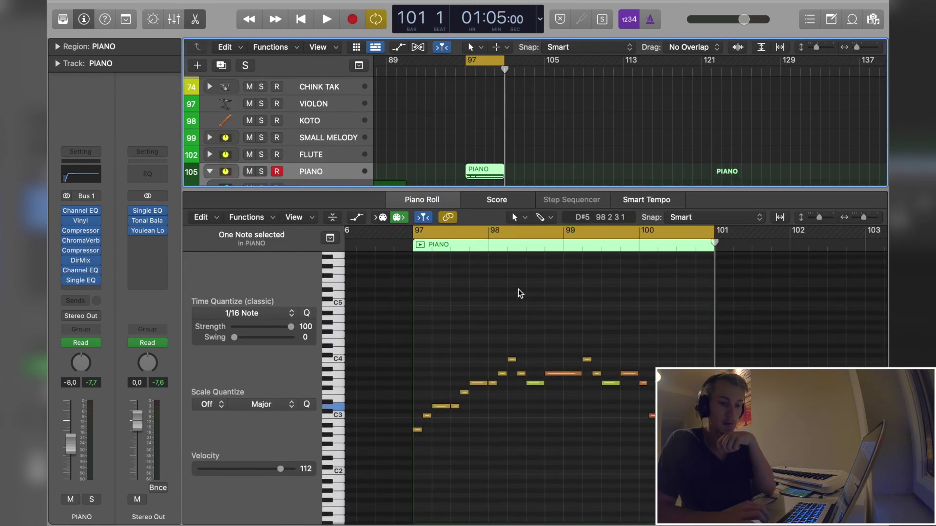
- Play back the melody in the PIANO region at bar 97 and in the PIANO region on the FLUTE subtrack at bar 91
{"action": "key", "text": "super+Right"}
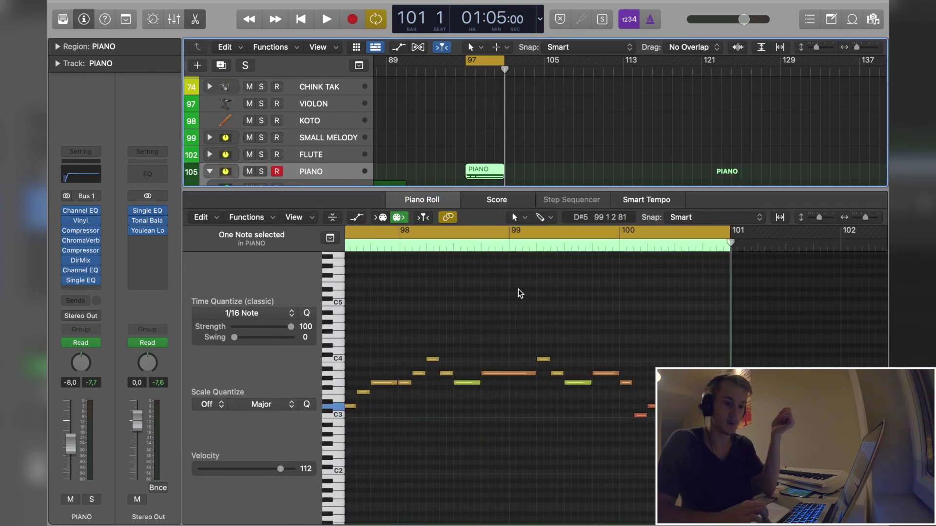
{"action": "key", "text": "space"}
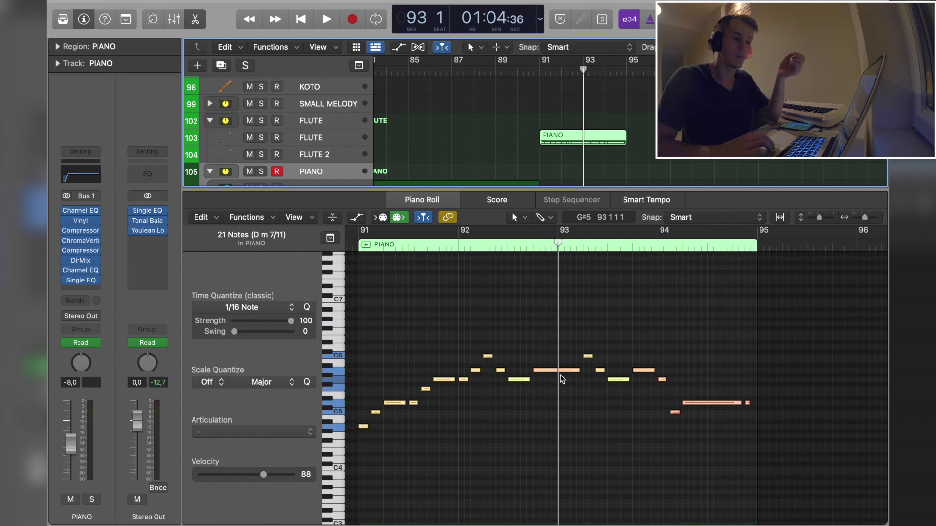
{"action": "left_click_drag", "start_coordinate": [386, 403], "coordinate": [382, 403]}
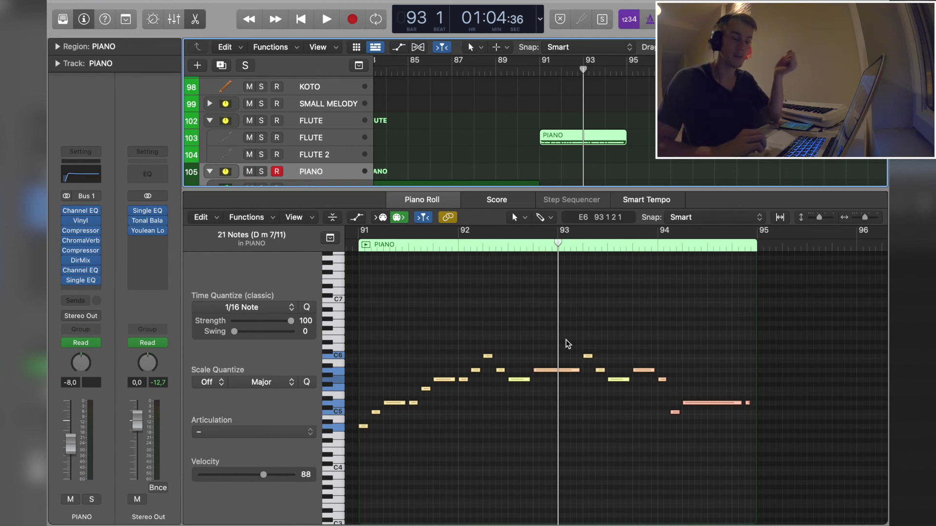
{"action": "key", "text": "space"}
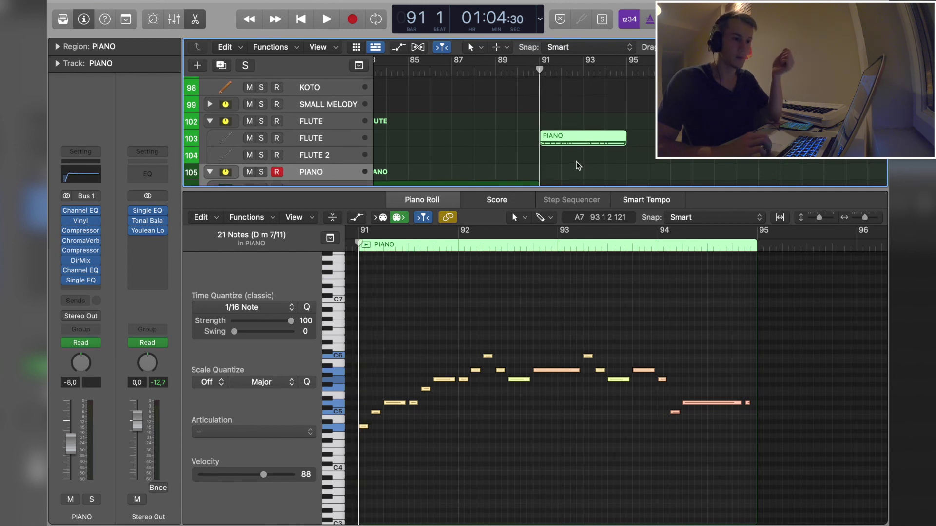
- Move the bar 91 PIANO region up to the main FLUTE stack track with its notes one octave lower, and play it back
{"action": "scroll", "coordinate": [578, 166], "scroll_direction": "up", "scroll_amount": 1}
{"action": "left_click_drag", "start_coordinate": [576, 162], "coordinate": [575, 139]}
{"action": "scroll", "coordinate": [570, 114], "scroll_direction": "down", "scroll_amount": 3}
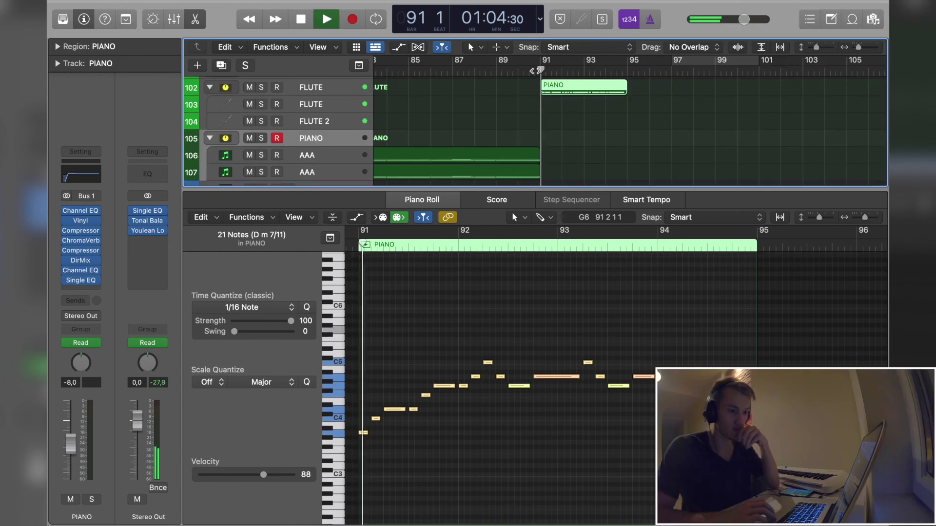
{"action": "key", "text": "space"}
{"action": "scroll", "coordinate": [565, 125], "scroll_direction": "up", "scroll_amount": 1}
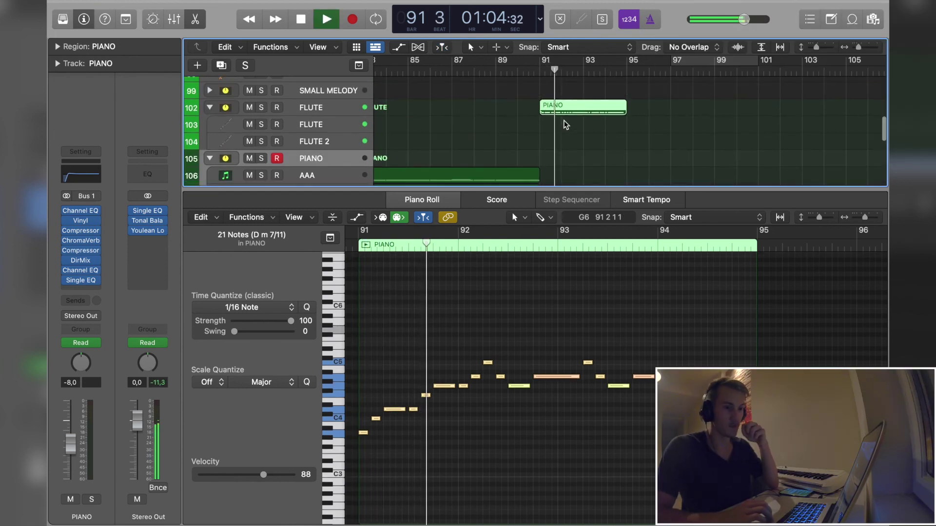